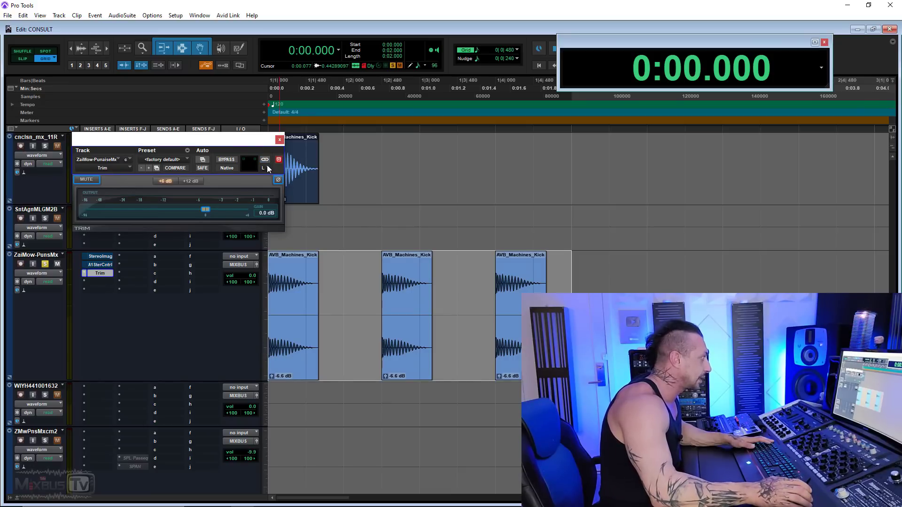
- Flip the kick's polarity in Trim, audition it, and pan the track hard left
{"action": "left_click", "coordinate": [278, 179]}
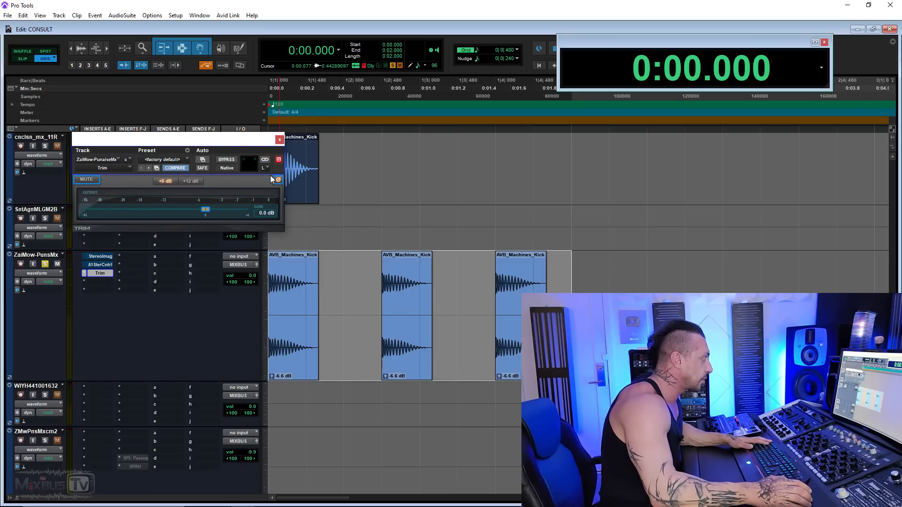
{"action": "left_click", "coordinate": [263, 167]}
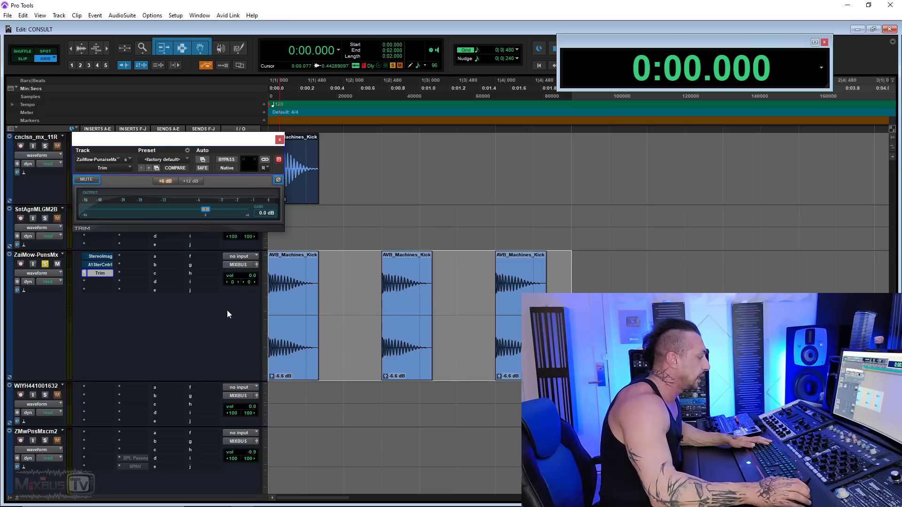
{"action": "key", "text": "space"}
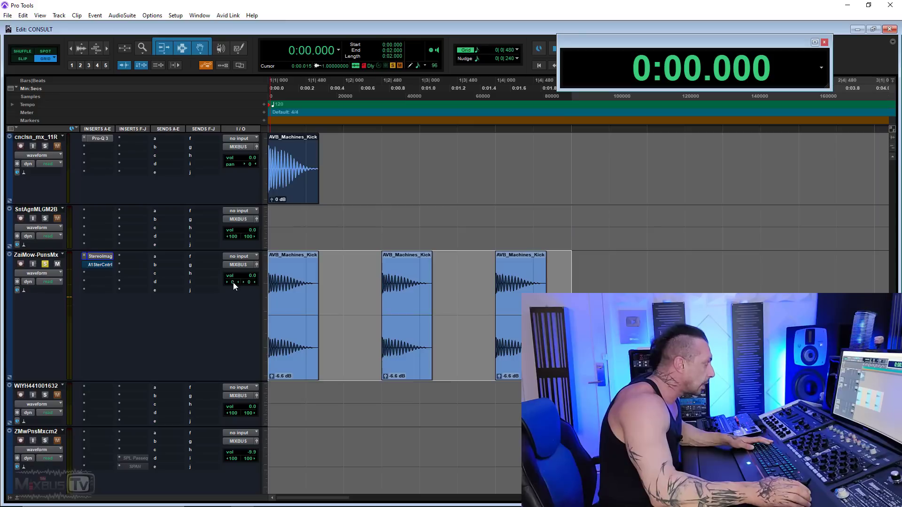
{"action": "left_click_drag", "start_coordinate": [233, 283], "coordinate": [304, 283]}
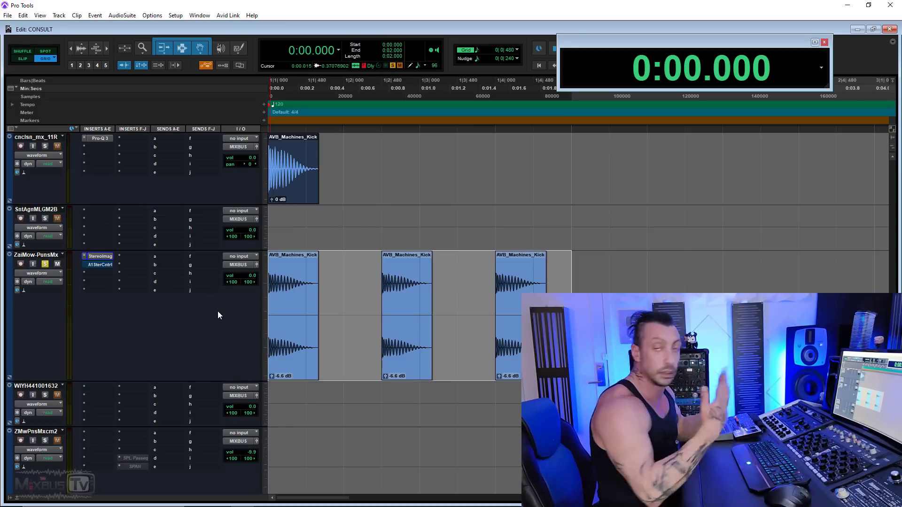
- Open the StereoImage insert and play the kick through it at default settings
{"action": "left_click", "coordinate": [103, 256]}
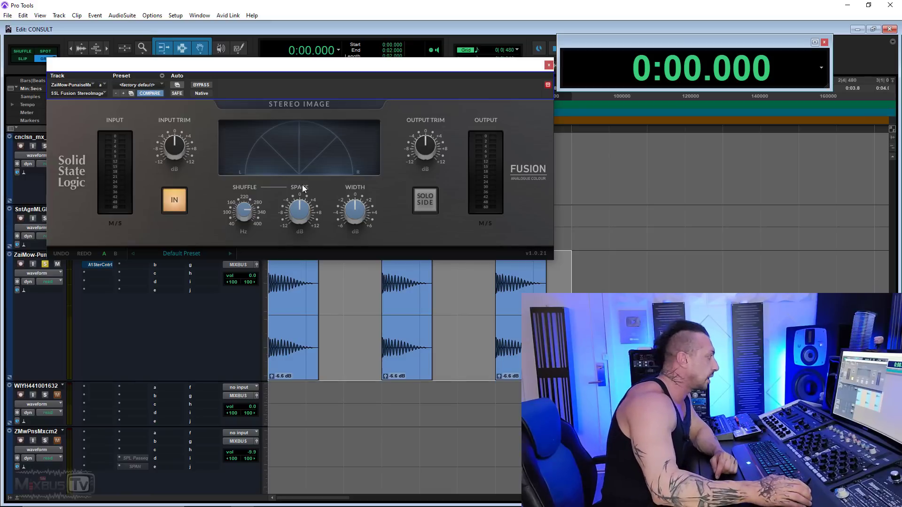
{"action": "key", "text": "space"}
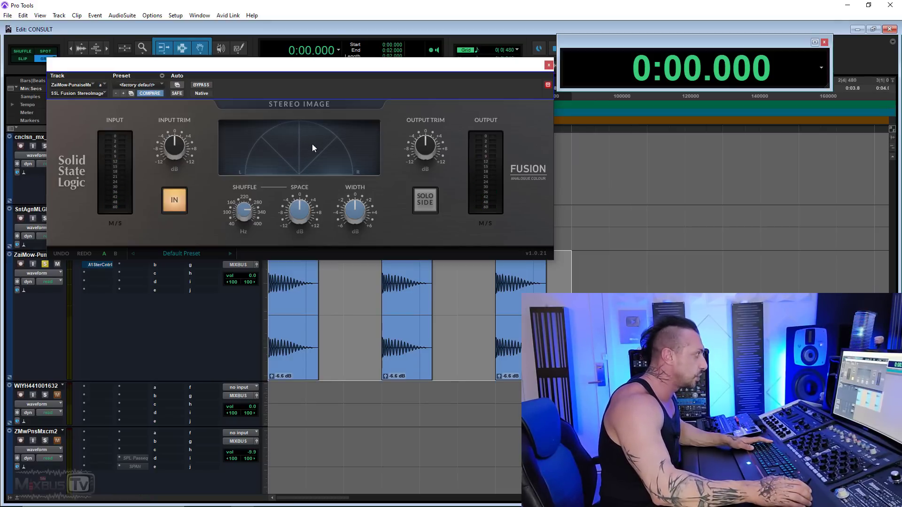
{"action": "mouse_move", "coordinate": [354, 217]}
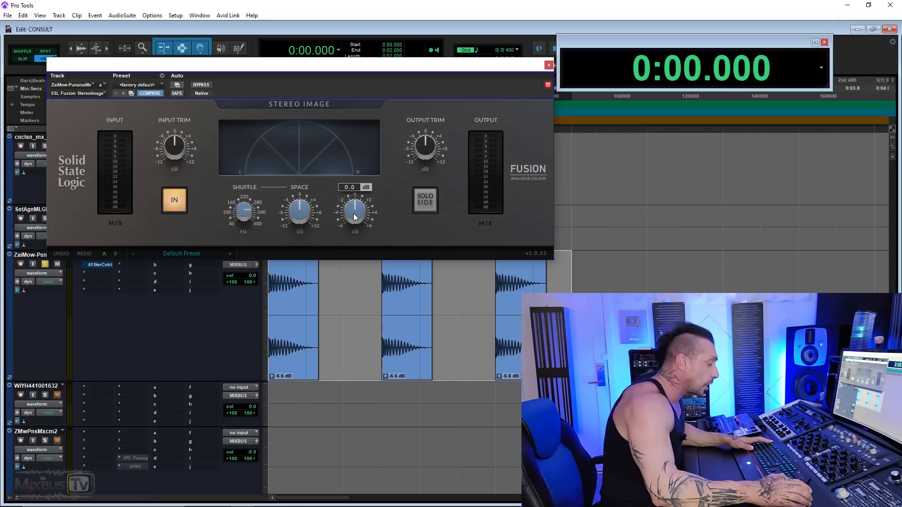
{"action": "key", "text": "space"}
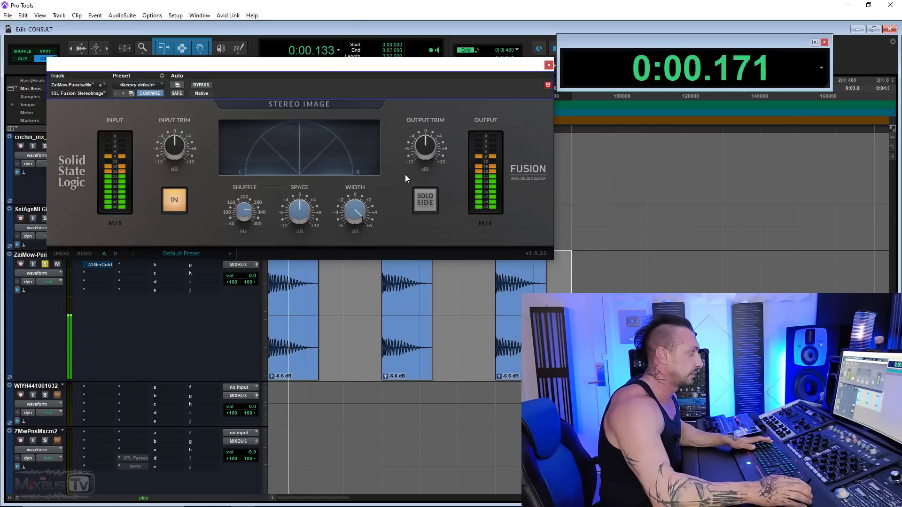
{"action": "key", "text": "space"}
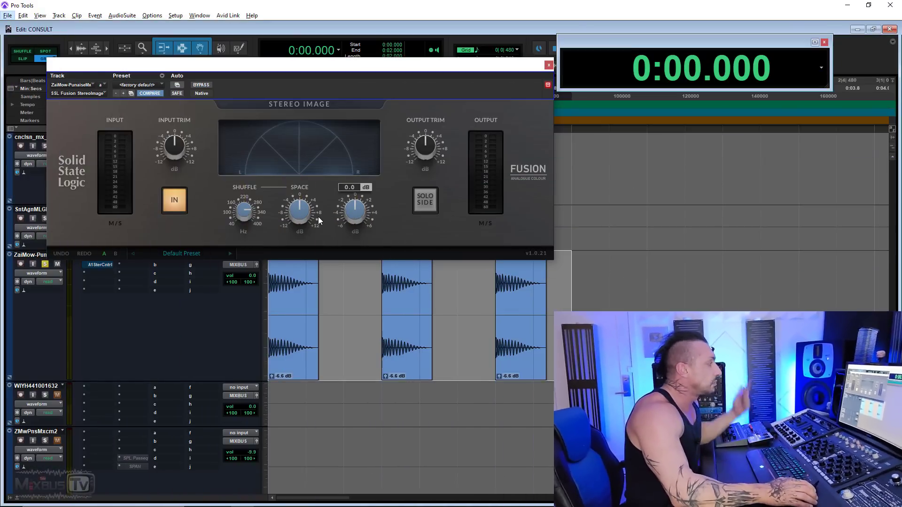
- Raise Stereo Image Space to +12 dB and Shuffle to 400 Hz while auditioning the kick
{"action": "mouse_move", "coordinate": [302, 209]}
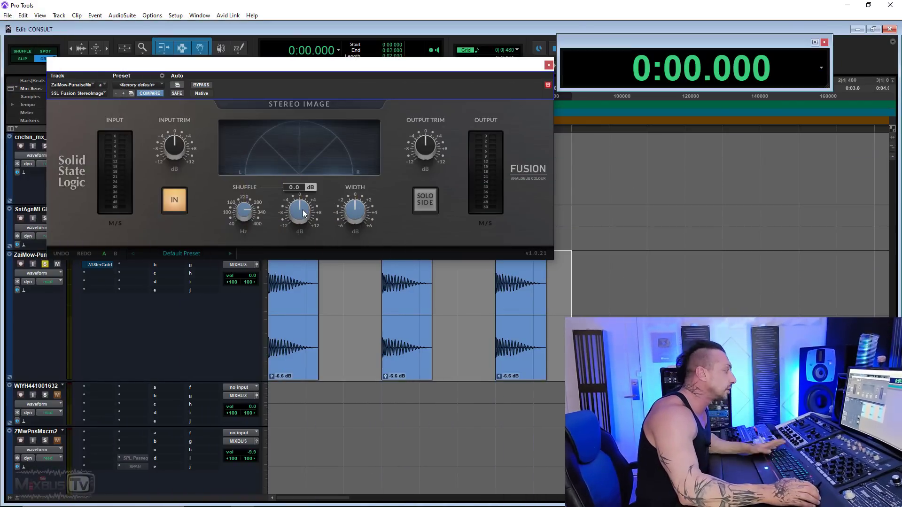
{"action": "key", "text": "space"}
{"action": "left_click_drag", "start_coordinate": [299, 210], "coordinate": [294, 140]}
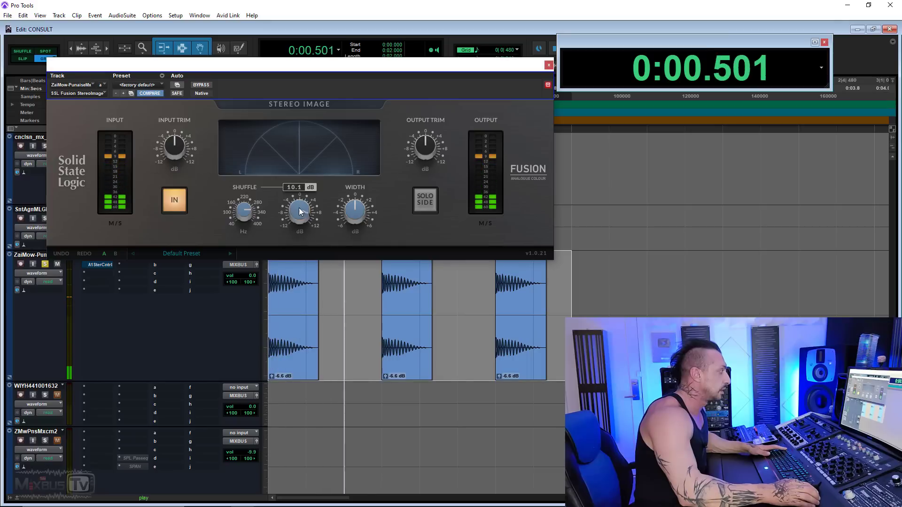
{"action": "mouse_move", "coordinate": [253, 218]}
{"action": "key", "text": "space"}
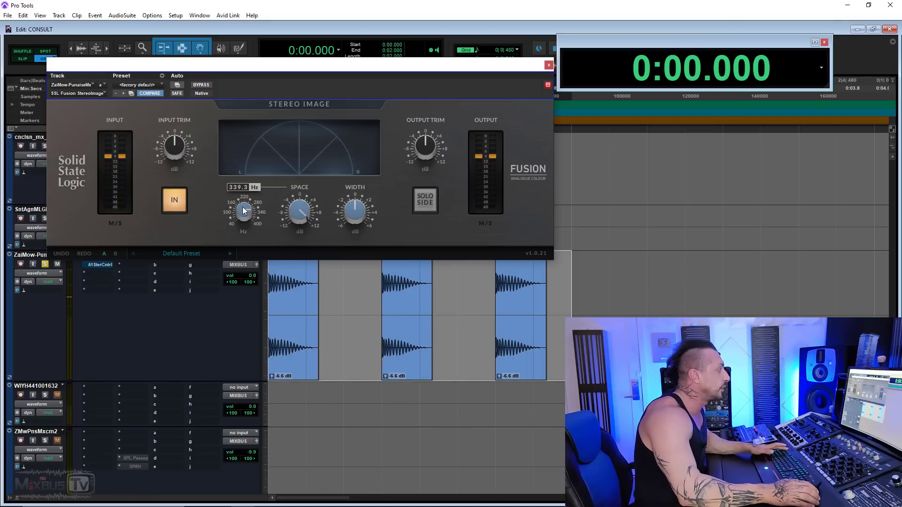
{"action": "key", "text": "space"}
{"action": "left_click_drag", "start_coordinate": [243, 209], "coordinate": [240, 162]}
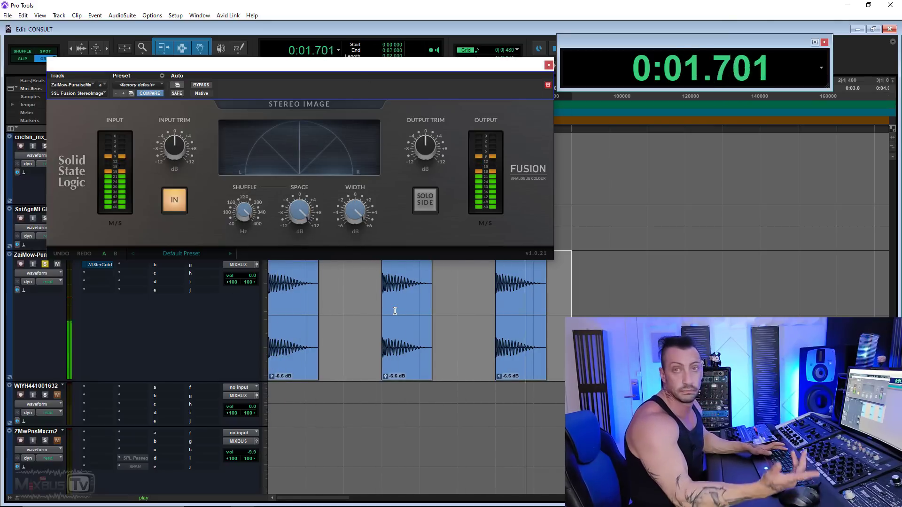
{"action": "key", "text": "space"}
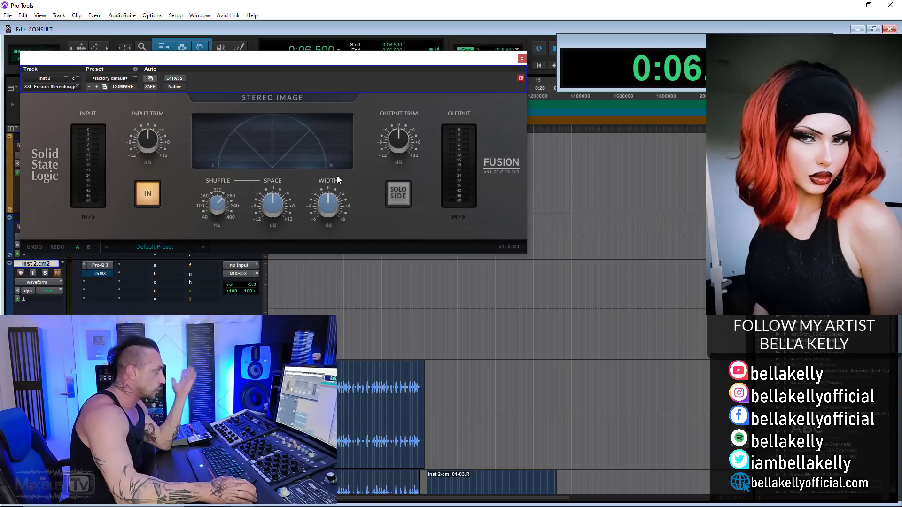
- Audition Inst 2 through the stereo imager, then turn its solo off
{"action": "key", "text": "space"}
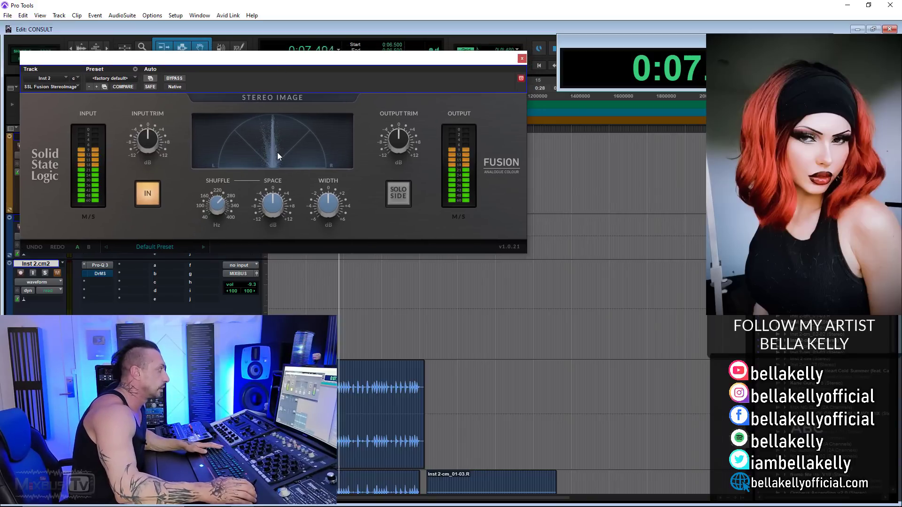
{"action": "key", "text": "space"}
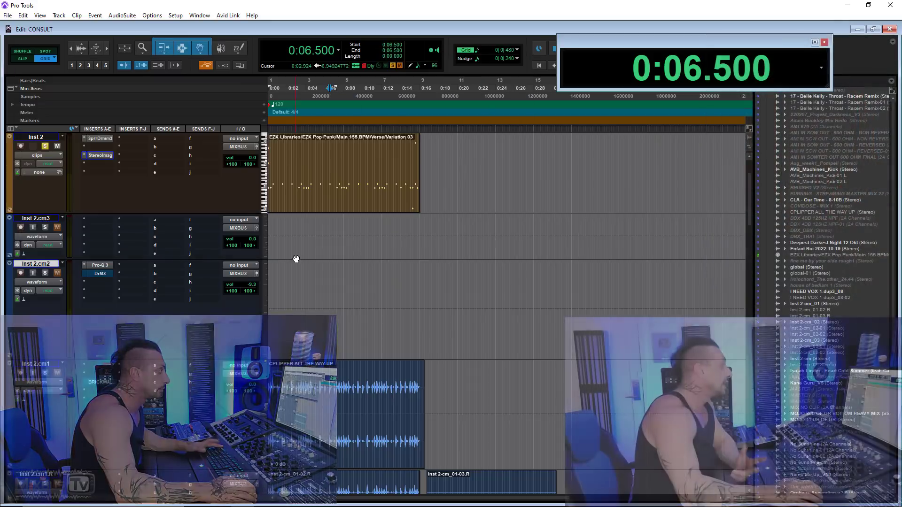
{"action": "left_click", "coordinate": [46, 146]}
- Zoom in and select across the kick clips from 0:00.000 to 0:02.000
{"action": "scroll", "coordinate": [155, 257], "scroll_direction": "down", "scroll_amount": 10}
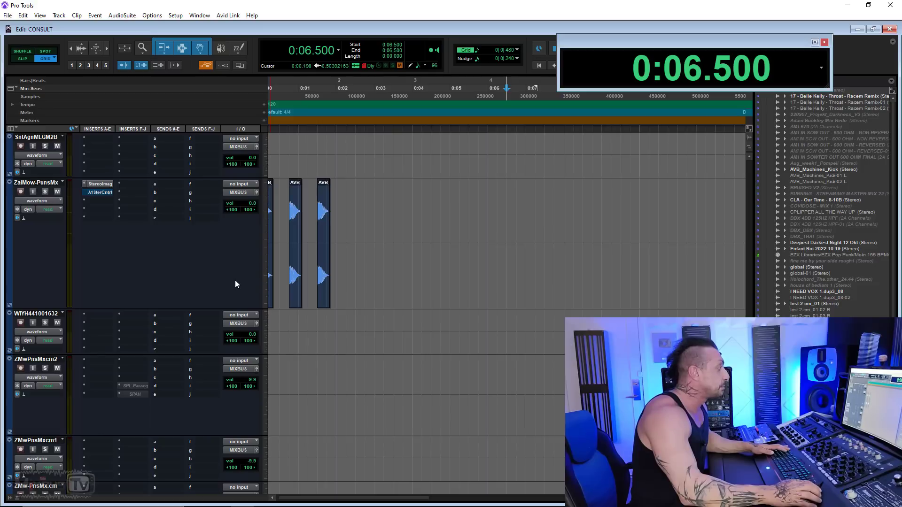
{"action": "key", "text": "t"}
{"action": "key", "text": "t"}
{"action": "scroll", "coordinate": [302, 272], "scroll_direction": "left", "scroll_amount": 5}
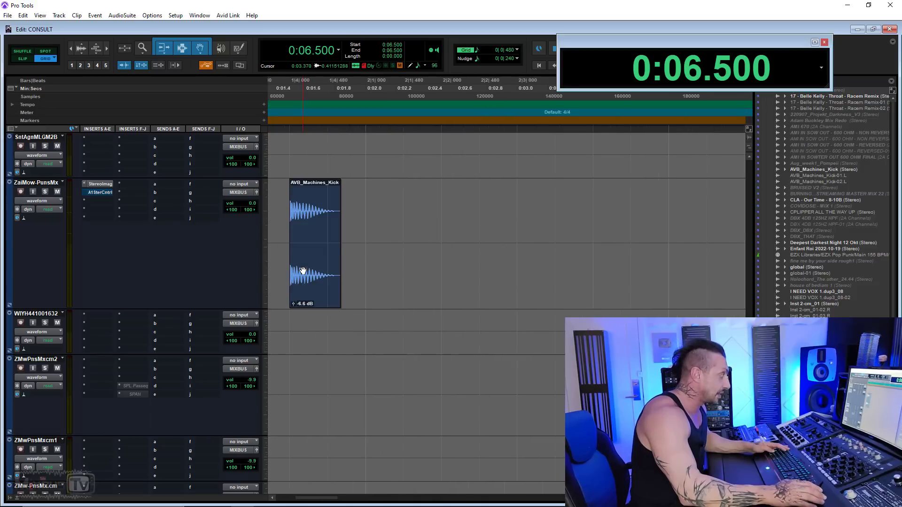
{"action": "scroll", "coordinate": [319, 272], "scroll_direction": "up", "scroll_amount": 1}
{"action": "left_click", "coordinate": [298, 350]}
{"action": "left_click", "coordinate": [520, 356], "text": "shift"}
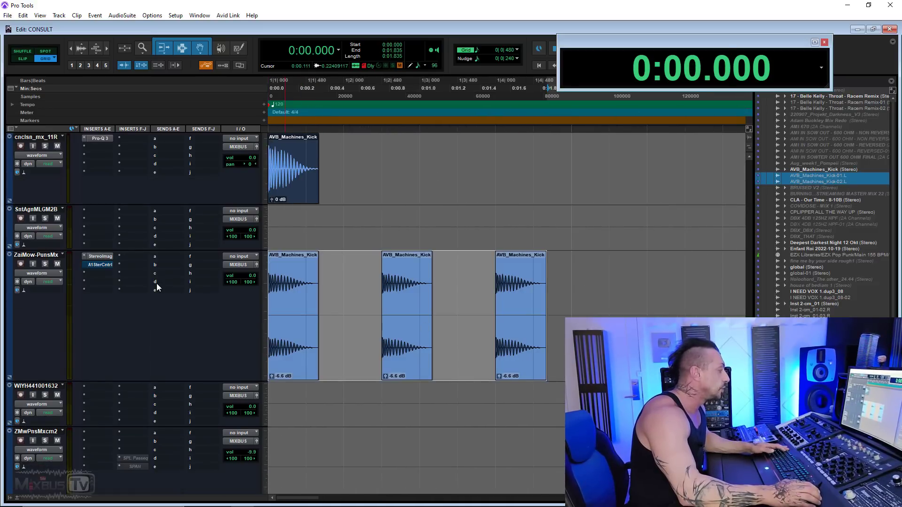
{"action": "left_click", "coordinate": [573, 280], "text": "shift"}
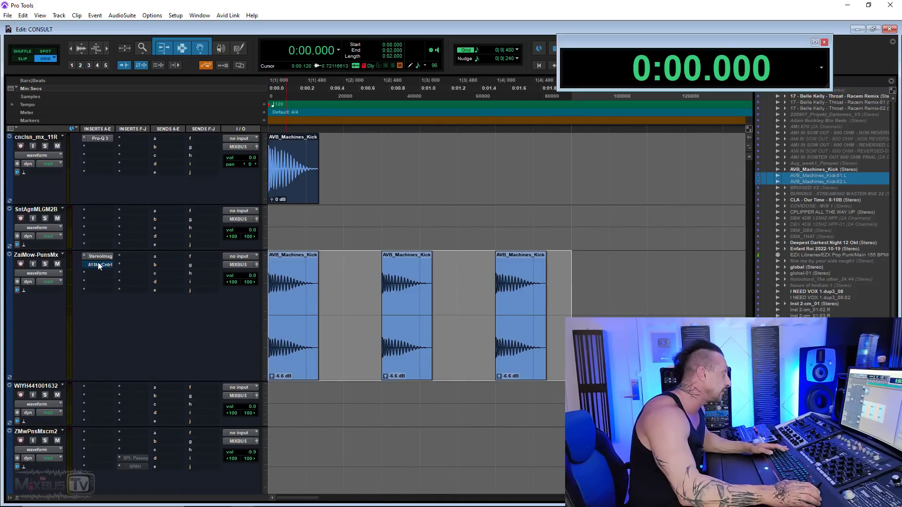
{"action": "left_click", "coordinate": [84, 266]}
- Insert Ozone 10 Imager on the kick track and audition it
{"action": "left_click", "coordinate": [120, 278]}
{"action": "type", "text": "i"}
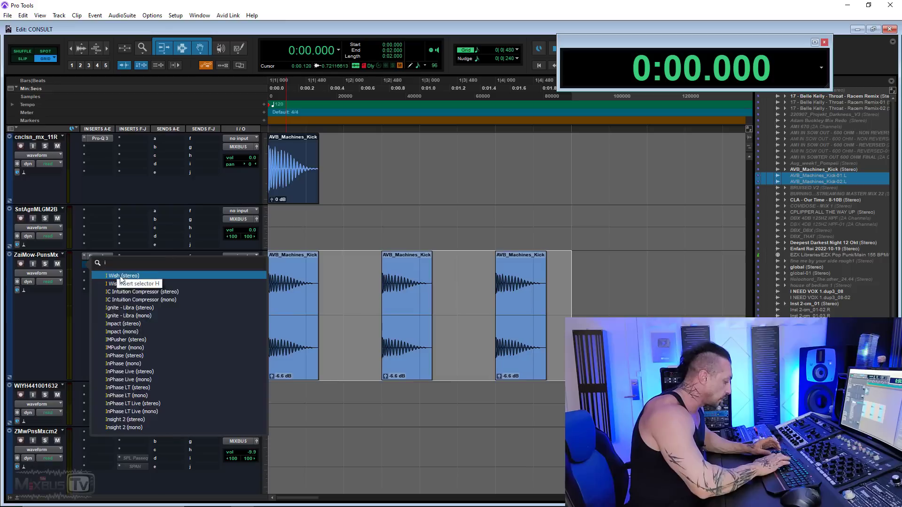
{"action": "key", "text": "Return"}
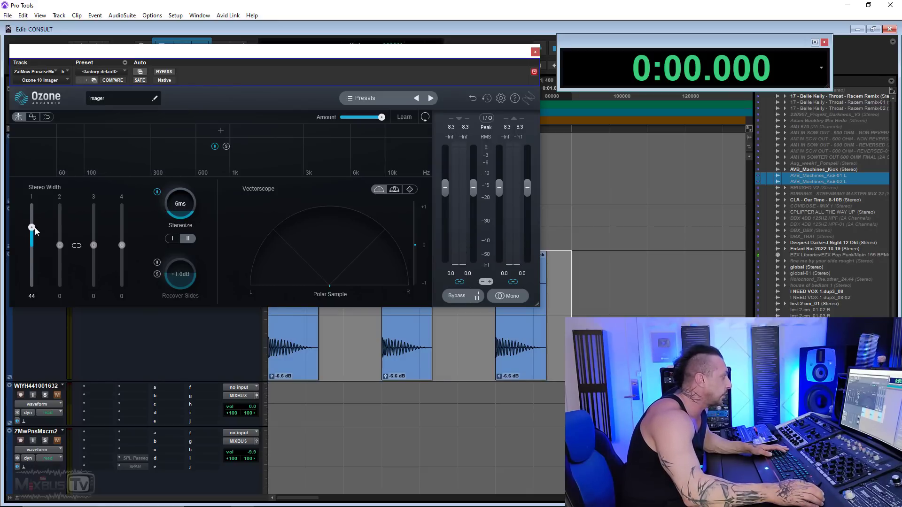
{"action": "key", "text": "space"}
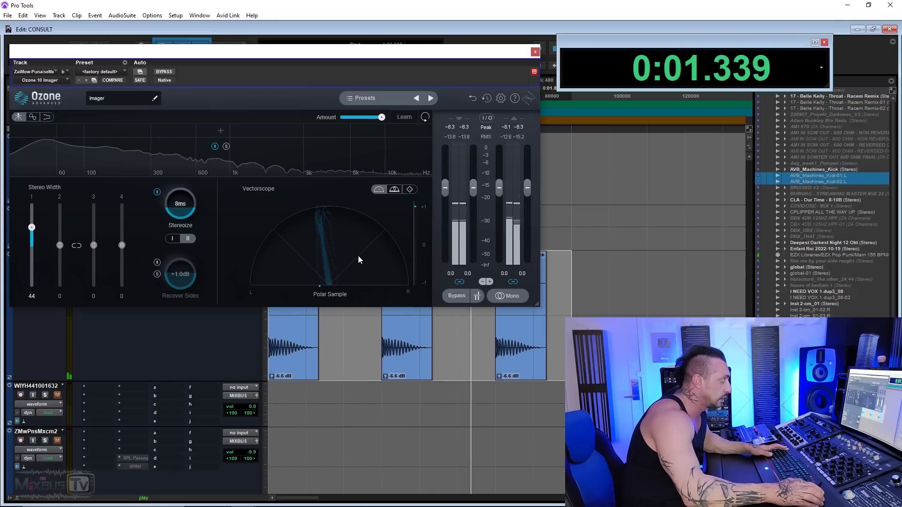
{"action": "key", "text": "space"}
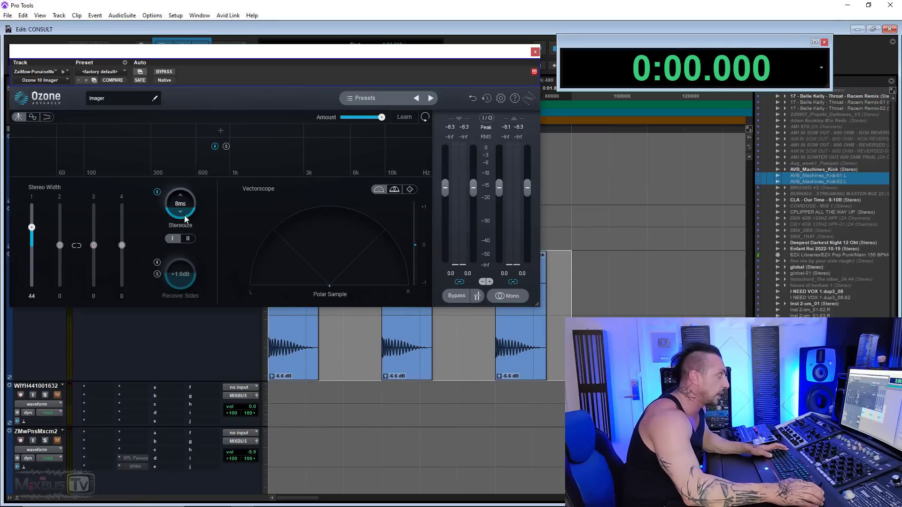
- Set Stereoize to 9 ms and add a crossover near 300 Hz
{"action": "left_click_drag", "start_coordinate": [184, 216], "coordinate": [185, 203]}
{"action": "key", "text": "space"}
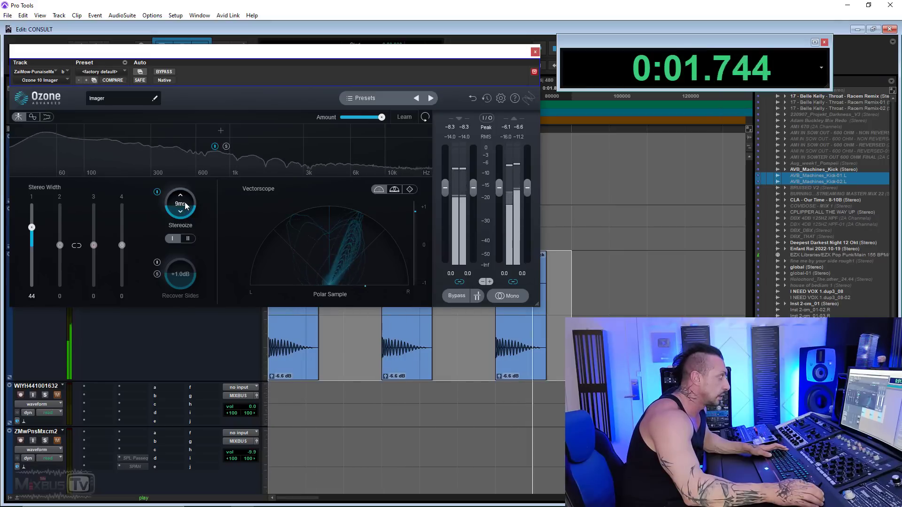
{"action": "key", "text": "space"}
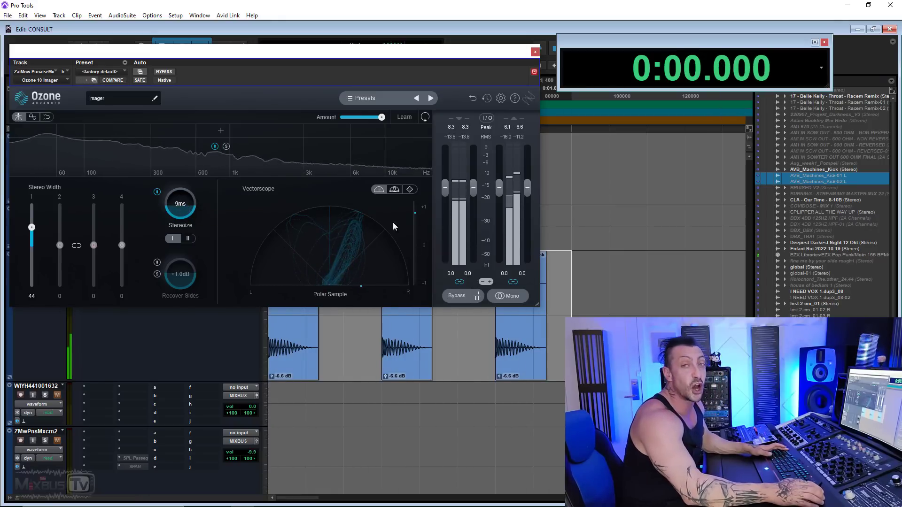
{"action": "left_click", "coordinate": [156, 128]}
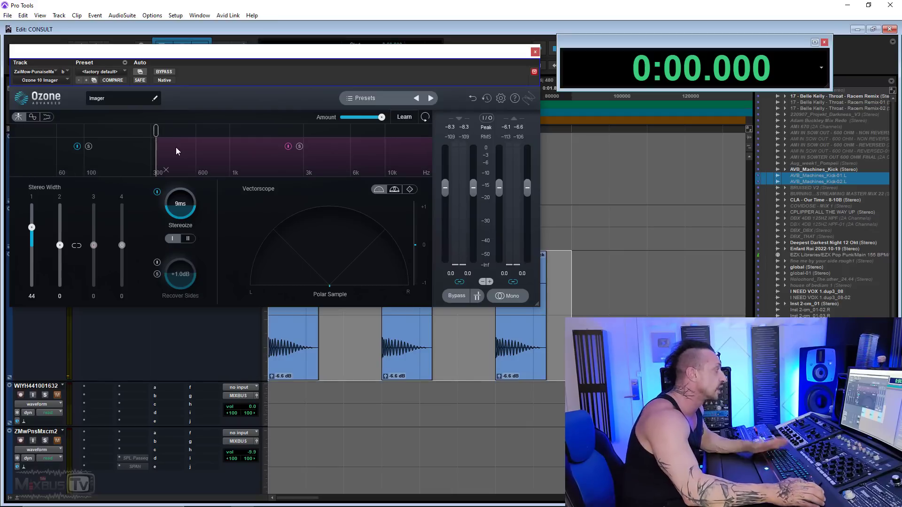
- Move the Imager crossover to about 720 Hz and widen the upper band to 100
{"action": "left_click", "coordinate": [126, 159]}
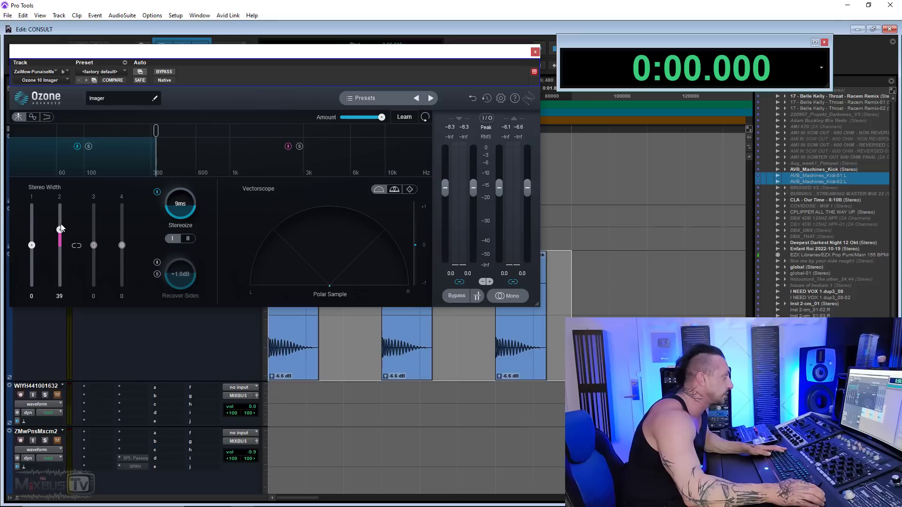
{"action": "left_click_drag", "start_coordinate": [158, 134], "coordinate": [181, 137]}
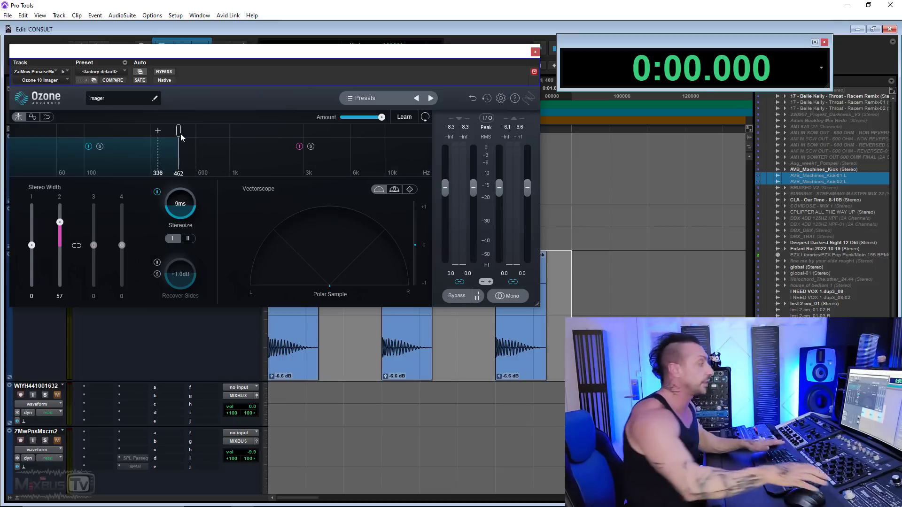
{"action": "left_click_drag", "start_coordinate": [180, 133], "coordinate": [238, 136]}
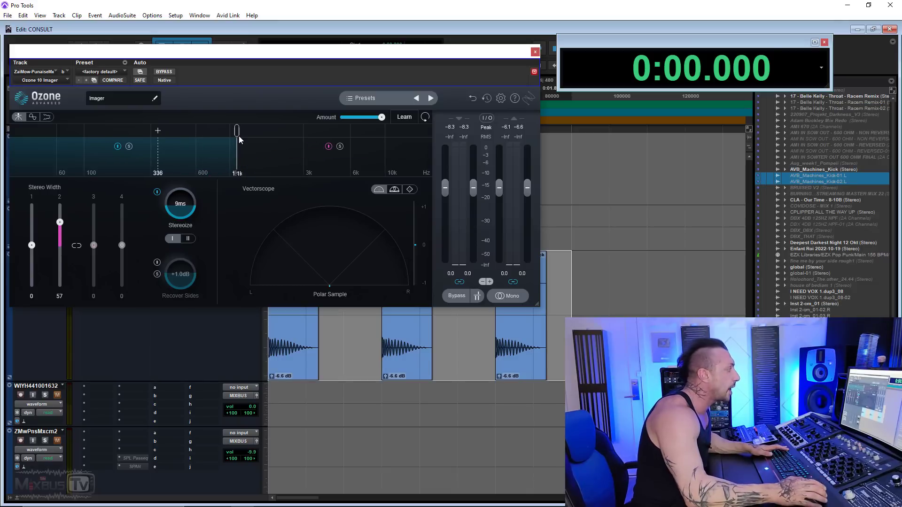
{"action": "key", "text": "space"}
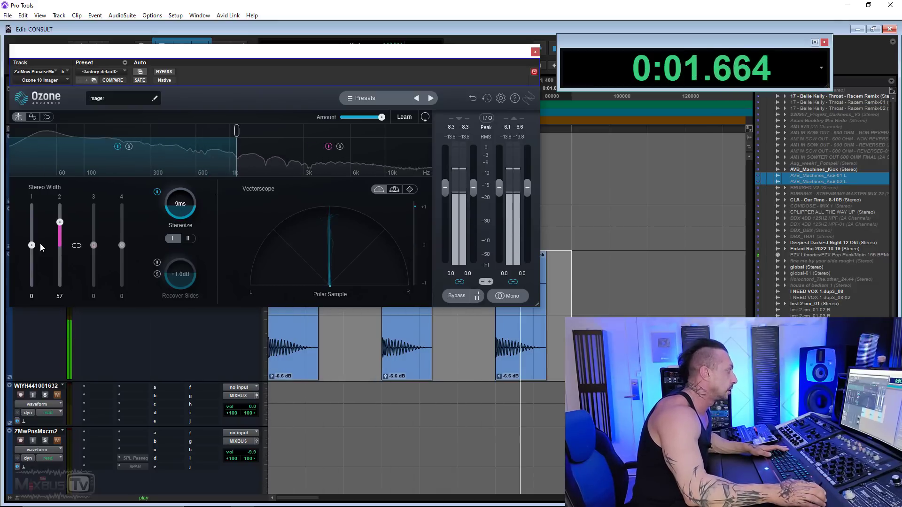
{"action": "left_click_drag", "start_coordinate": [59, 225], "coordinate": [64, 175]}
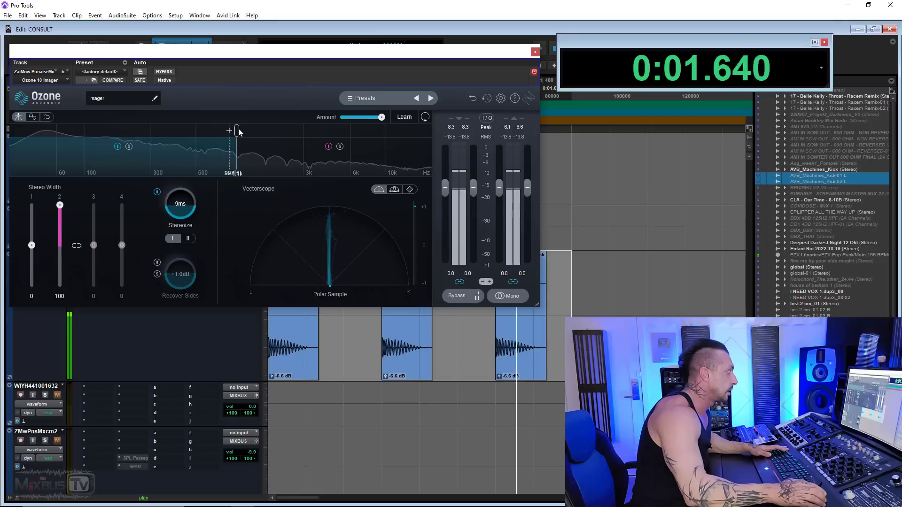
{"action": "left_click_drag", "start_coordinate": [238, 130], "coordinate": [216, 137]}
{"action": "key", "text": "space"}
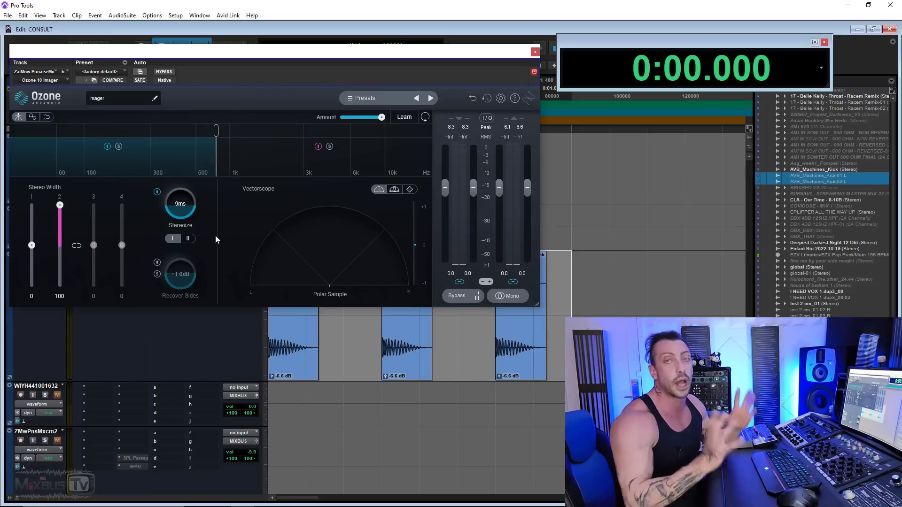
- Close Ozone Imager, place Stereo Image below DrMS, and take Stereo Image out of bypass
{"action": "left_click", "coordinate": [534, 53]}
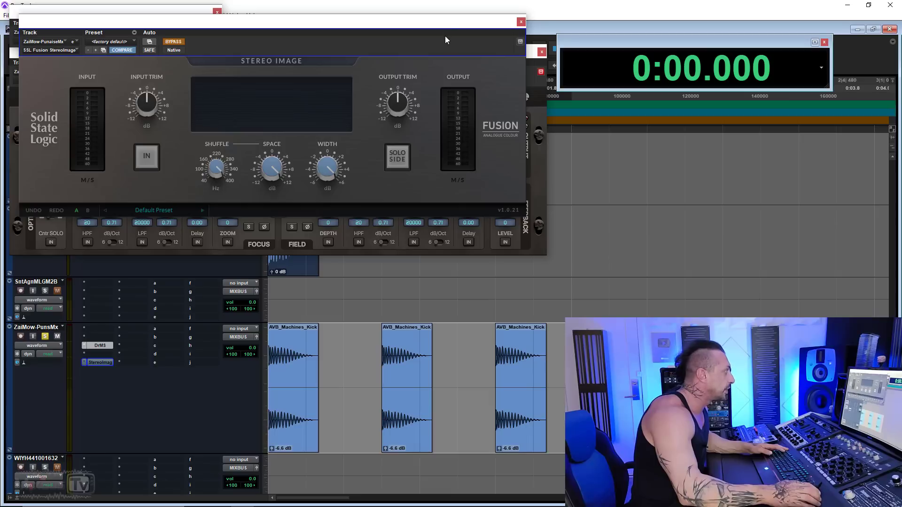
{"action": "left_click_drag", "start_coordinate": [430, 58], "coordinate": [462, 289]}
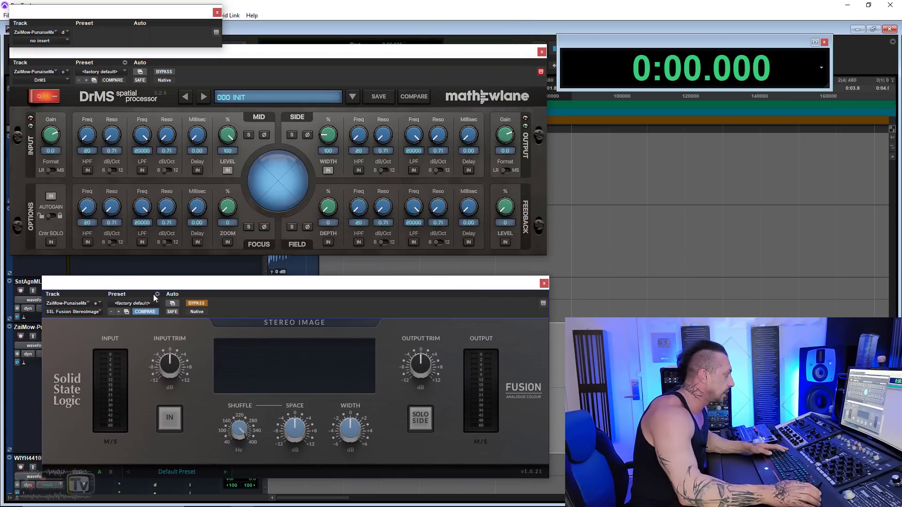
{"action": "left_click", "coordinate": [200, 303]}
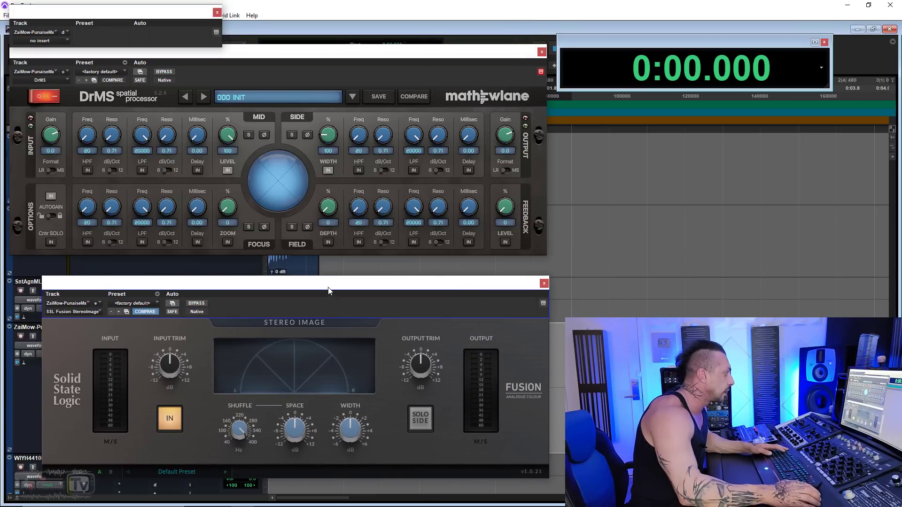
{"action": "left_click_drag", "start_coordinate": [328, 291], "coordinate": [303, 273]}
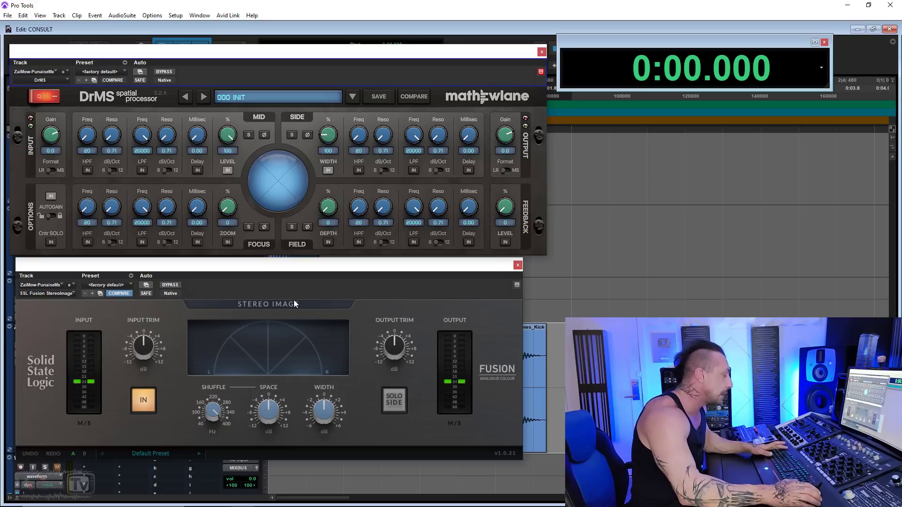
- Audition the kick and turn the DrMS Focus Zoom up to about 38
{"action": "key", "text": "space"}
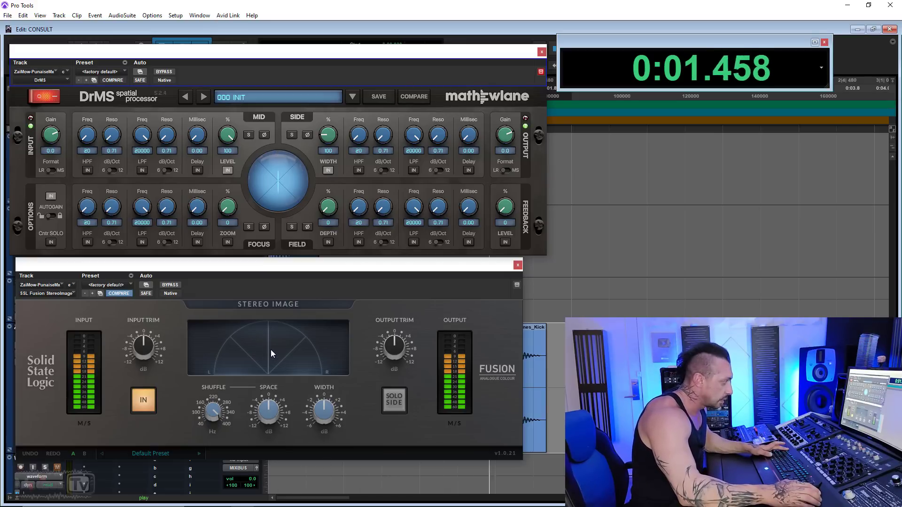
{"action": "key", "text": "space"}
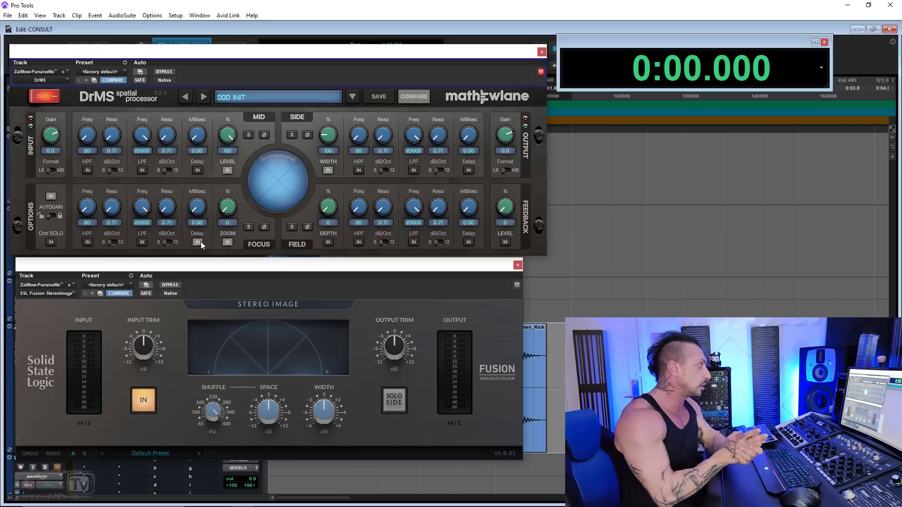
{"action": "key", "text": "space"}
{"action": "mouse_move", "coordinate": [227, 207]}
{"action": "left_mouse_down"}
{"action": "mouse_move", "coordinate": [226, 190]}
{"action": "mouse_move", "coordinate": [196, 203]}
{"action": "mouse_move", "coordinate": [231, 204]}
{"action": "left_mouse_up"}
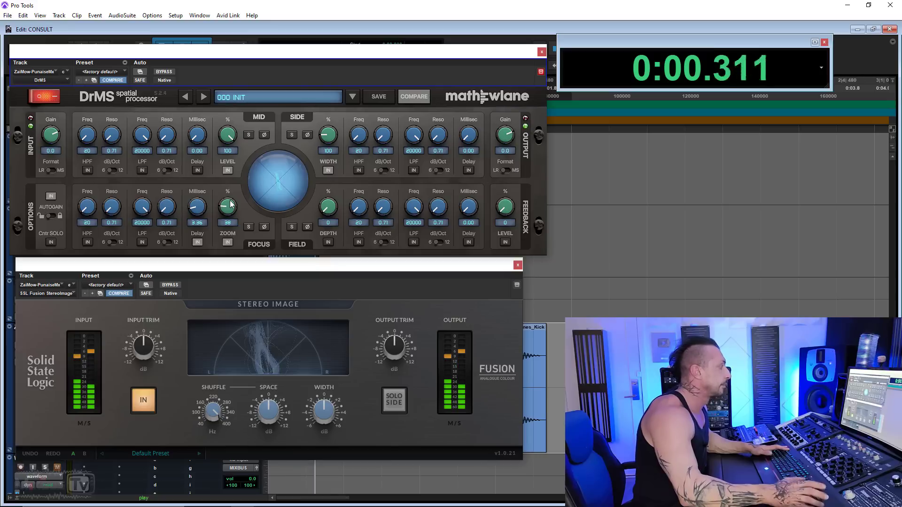
{"action": "key", "text": "space"}
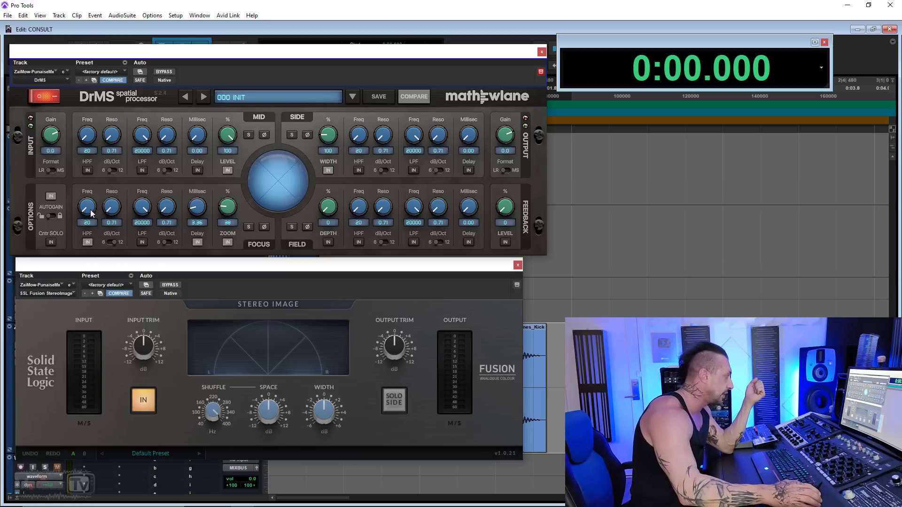
- Raise the DrMS Focus high-pass and zoom, and lengthen the focus delay to 5.76 ms
{"action": "left_click_drag", "start_coordinate": [91, 209], "coordinate": [89, 185]}
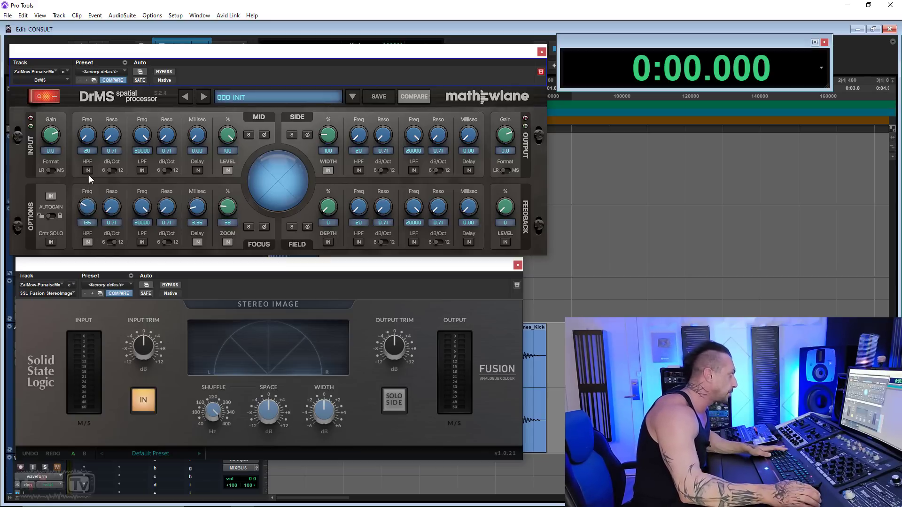
{"action": "left_click_drag", "start_coordinate": [89, 176], "coordinate": [89, 173]}
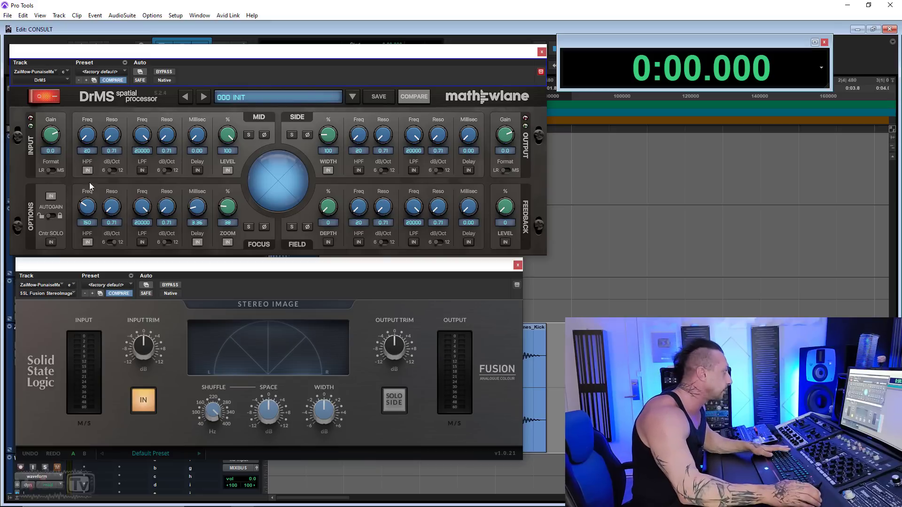
{"action": "left_click_drag", "start_coordinate": [89, 189], "coordinate": [89, 188]}
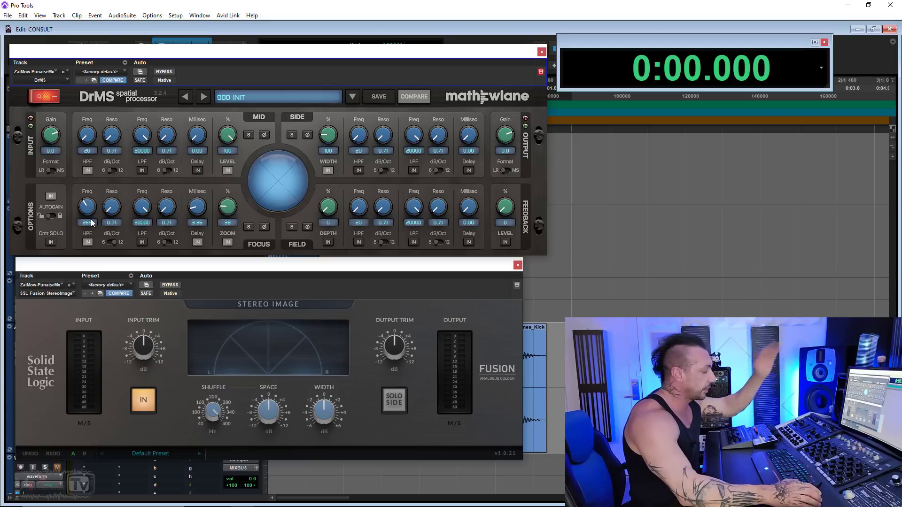
{"action": "key", "text": "space"}
{"action": "left_click_drag", "start_coordinate": [230, 208], "coordinate": [231, 176]}
{"action": "left_click_drag", "start_coordinate": [198, 205], "coordinate": [237, 225]}
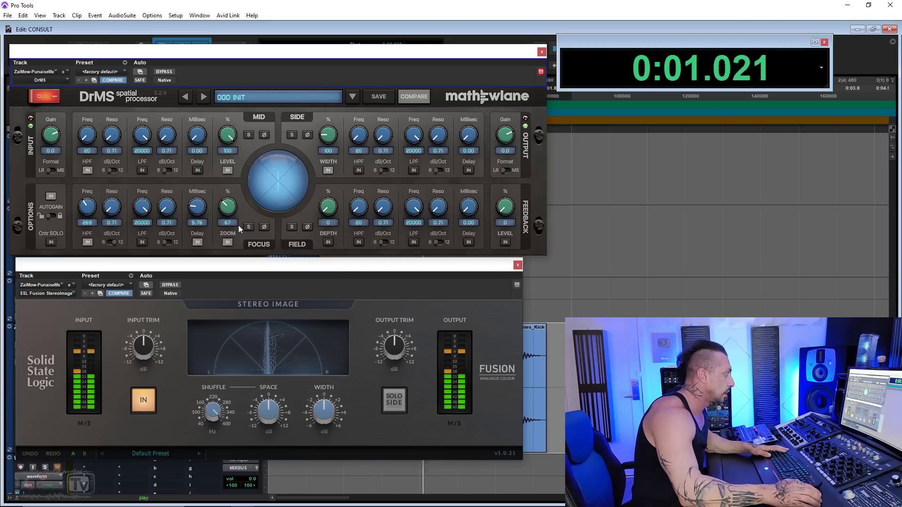
- Try the focus phase invert, settle zoom 59 and high-pass 598 Hz, then bypass DrMS
{"action": "left_click", "coordinate": [264, 227]}
{"action": "left_click", "coordinate": [263, 228]}
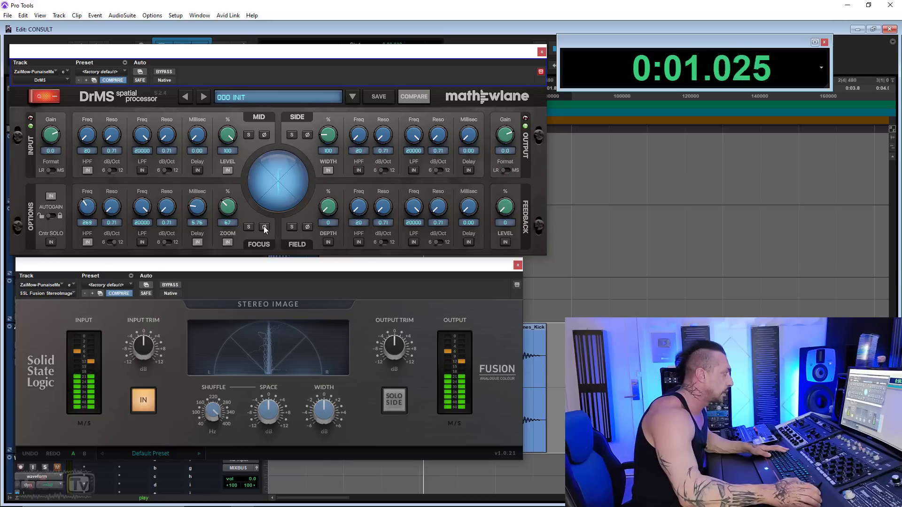
{"action": "left_click_drag", "start_coordinate": [224, 213], "coordinate": [224, 217]}
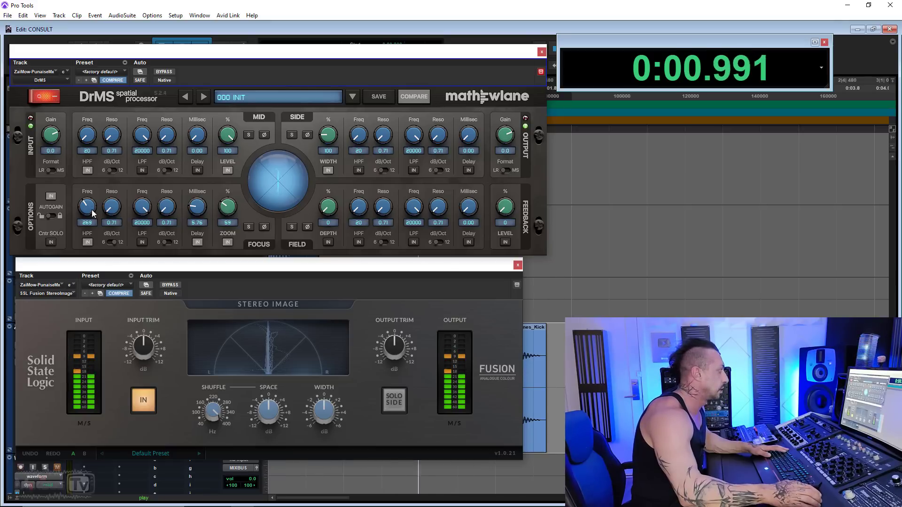
{"action": "left_click_drag", "start_coordinate": [90, 211], "coordinate": [90, 202]}
{"action": "left_click", "coordinate": [165, 72]}
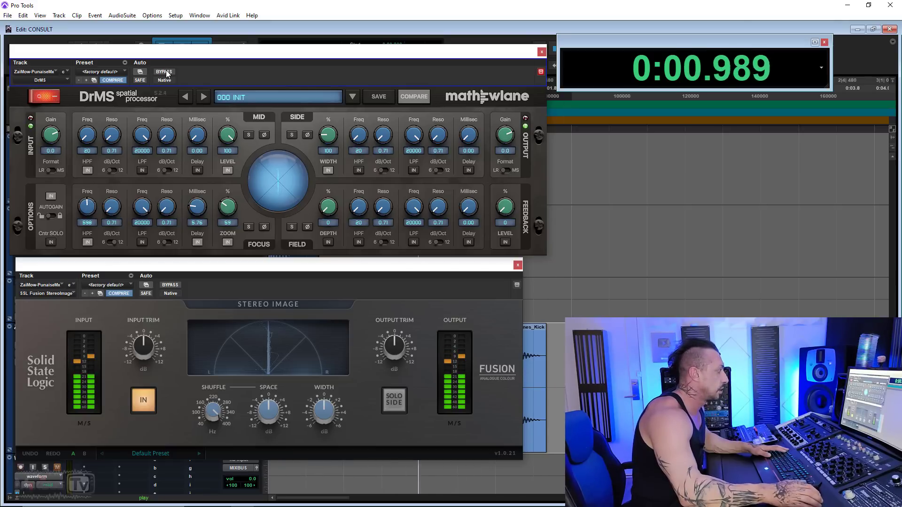
{"action": "key", "text": "space"}
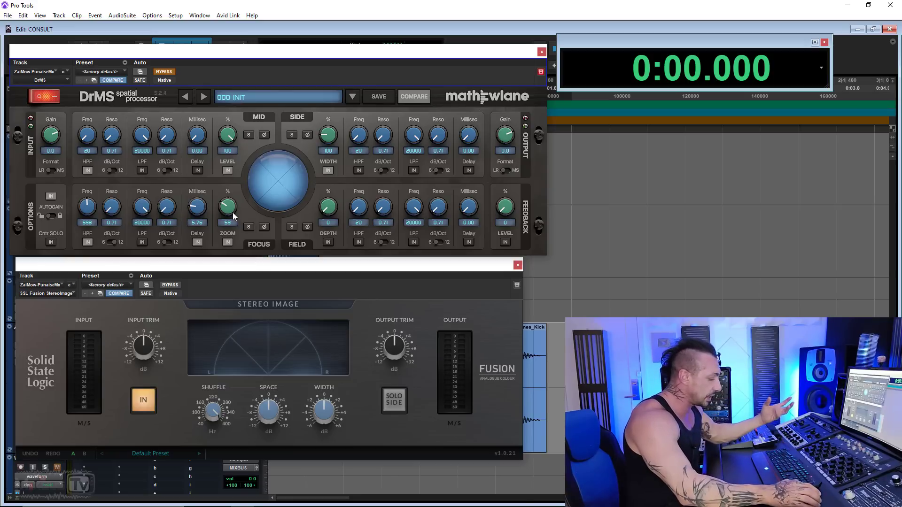
- Re-enable DrMS and raise its Focus Zoom to 80 while the kick plays
{"action": "key", "text": "space"}
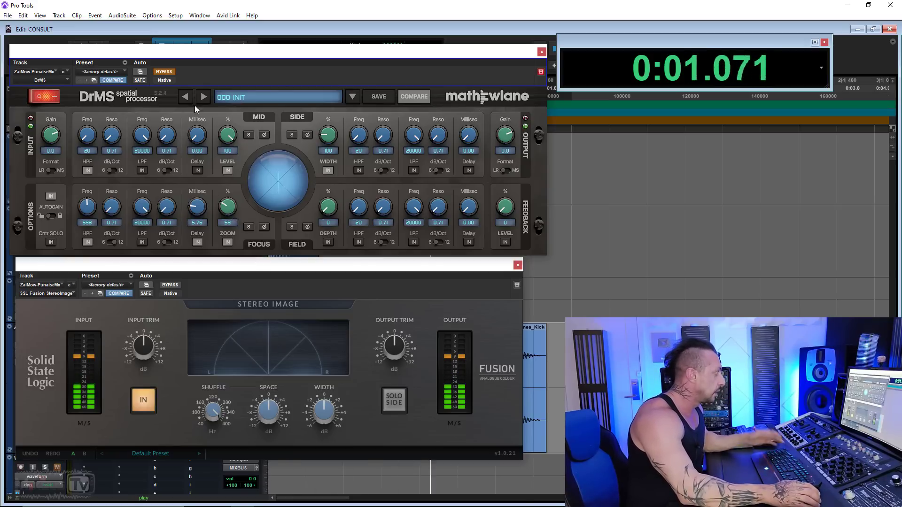
{"action": "left_click", "coordinate": [165, 72]}
{"action": "mouse_move", "coordinate": [230, 214]}
{"action": "left_mouse_down"}
{"action": "mouse_move", "coordinate": [232, 182]}
{"action": "mouse_move", "coordinate": [230, 202]}
{"action": "left_mouse_up"}
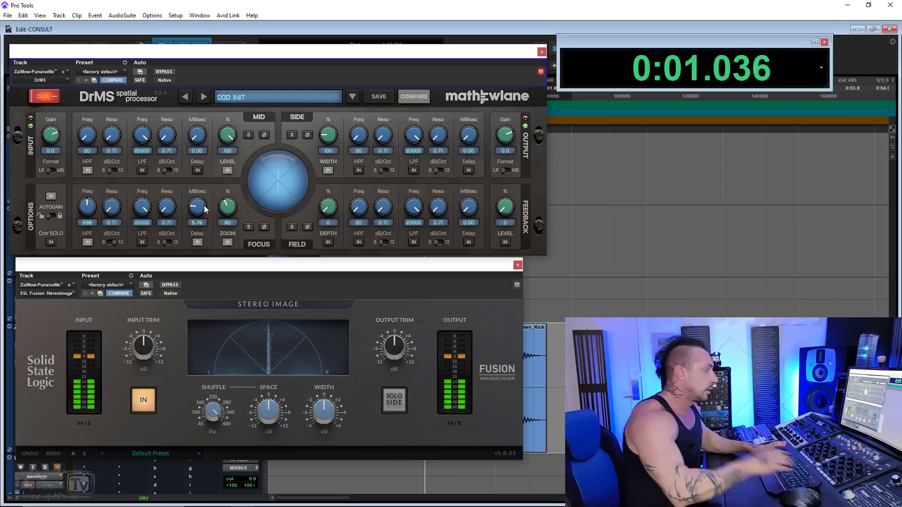
{"action": "key", "text": "space"}
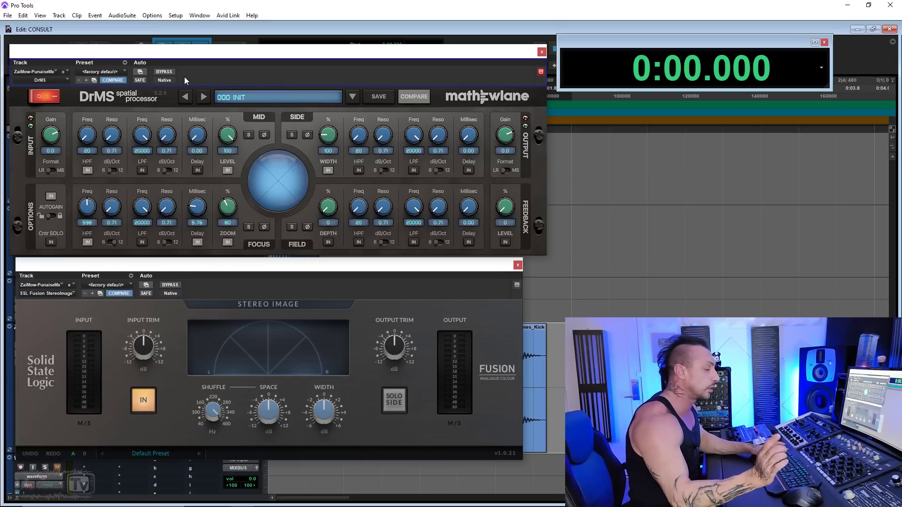
{"action": "key", "text": "space"}
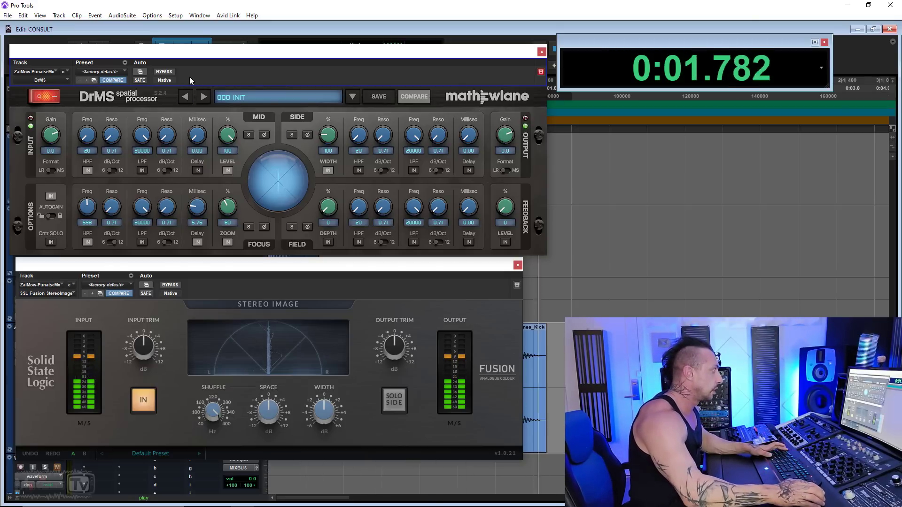
{"action": "left_click", "coordinate": [165, 72]}
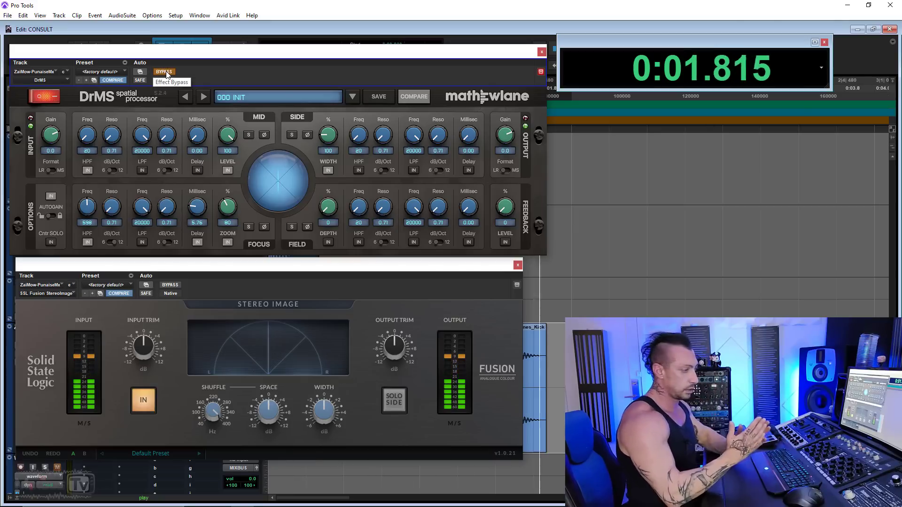
{"action": "left_click", "coordinate": [165, 72]}
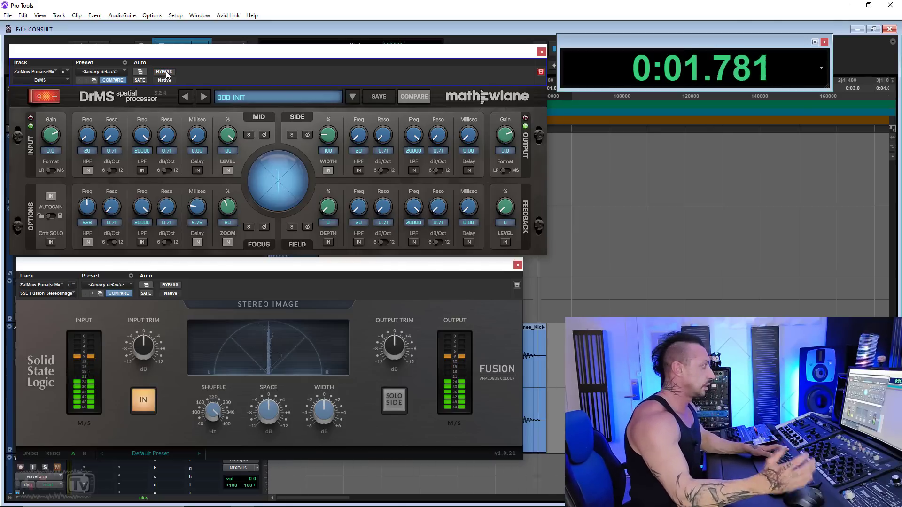
{"action": "key", "text": "space"}
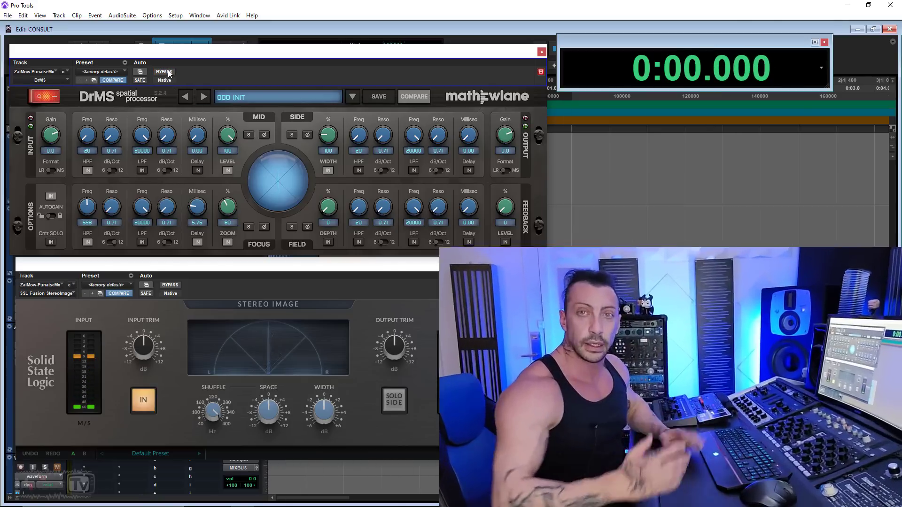